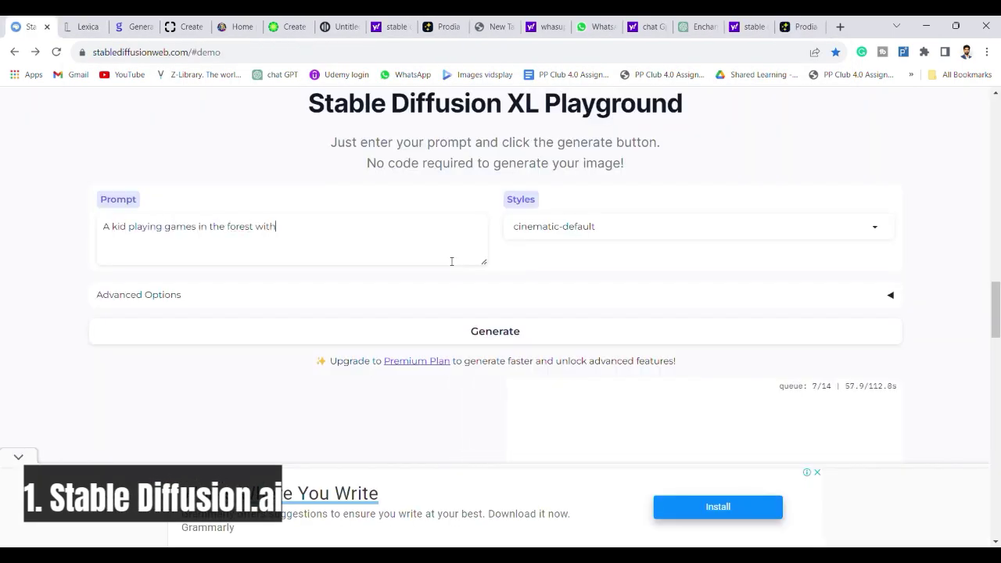
Add 'ball' and ',8k' to the forest prompt, then generate and view the boy-with-ball image.
text(ball while he is playing animals are eating grass.UltraHD)
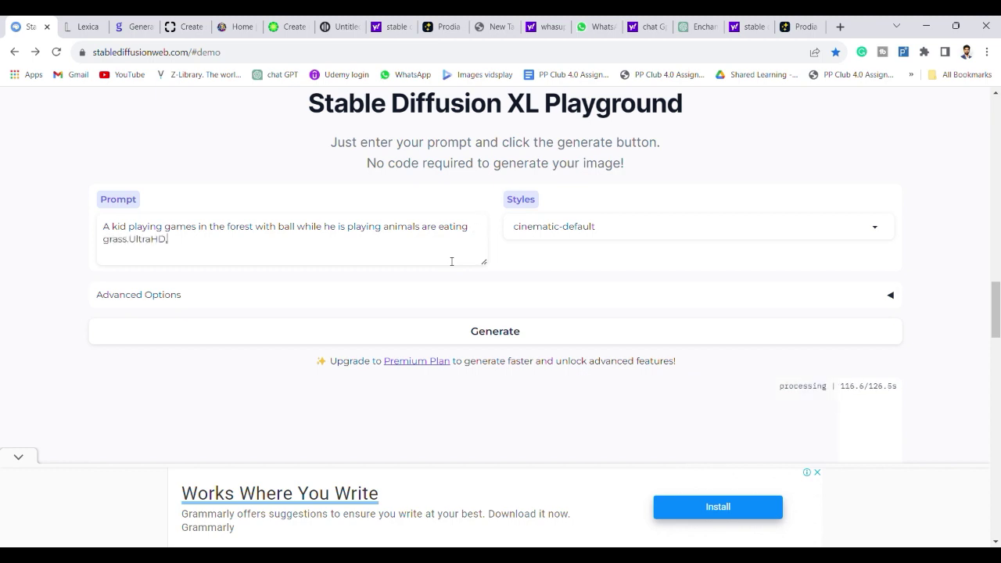
text(,8k)
click(466, 329)
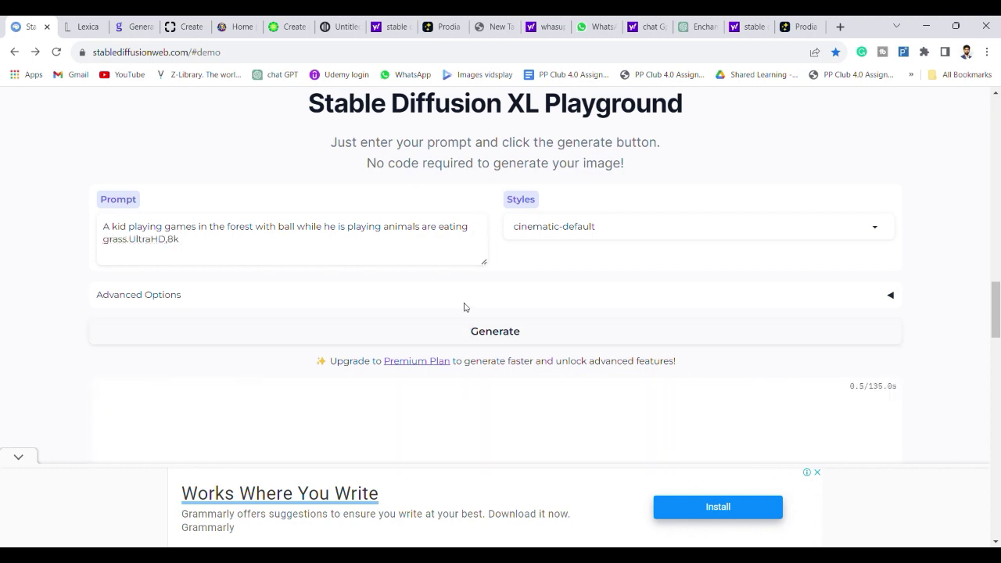
scroll(485, 289, down, 3)
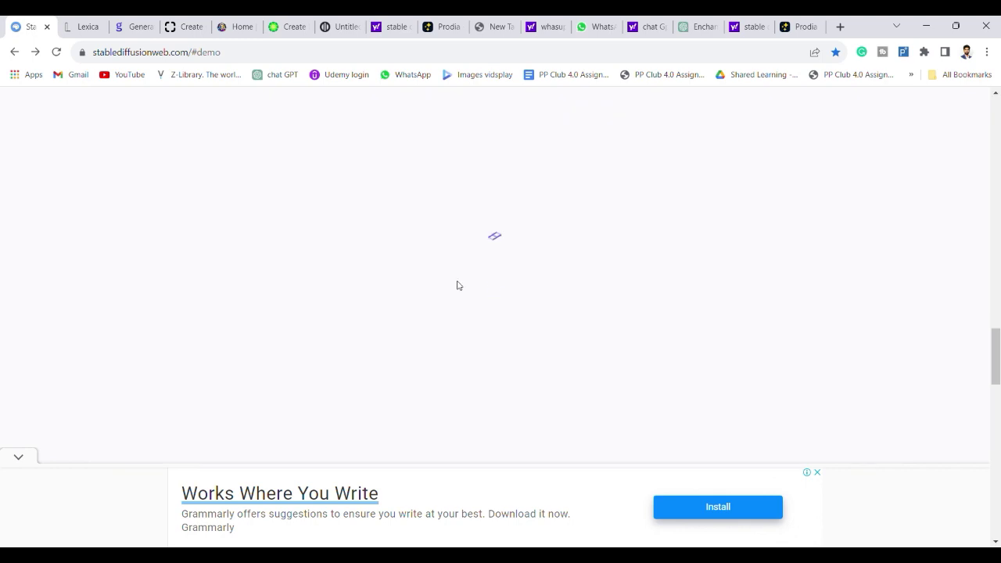
scroll(478, 294, down, 1)
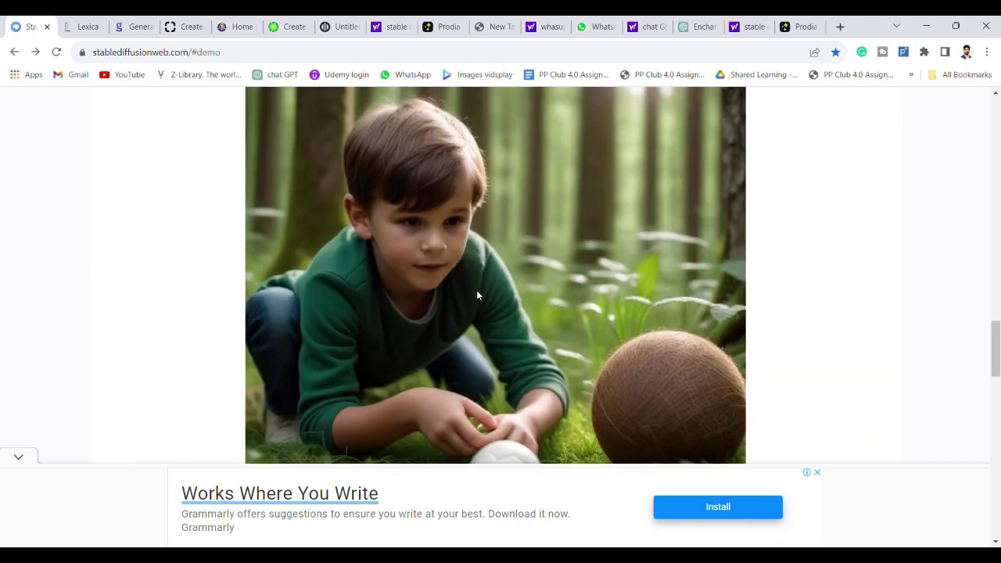
Load the Lexica website in a new browser tab.
key(ctrl+t)
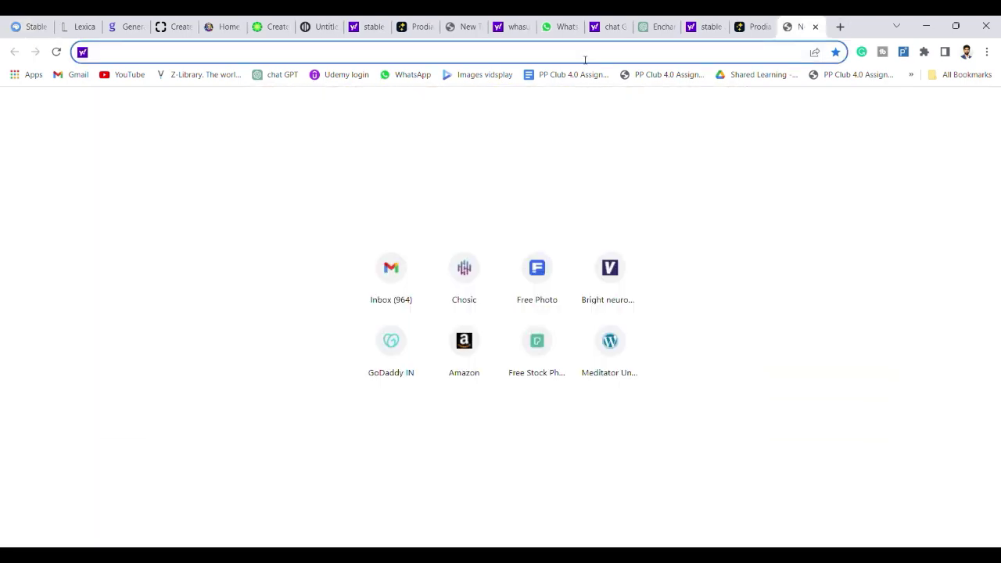
text(lexica.)
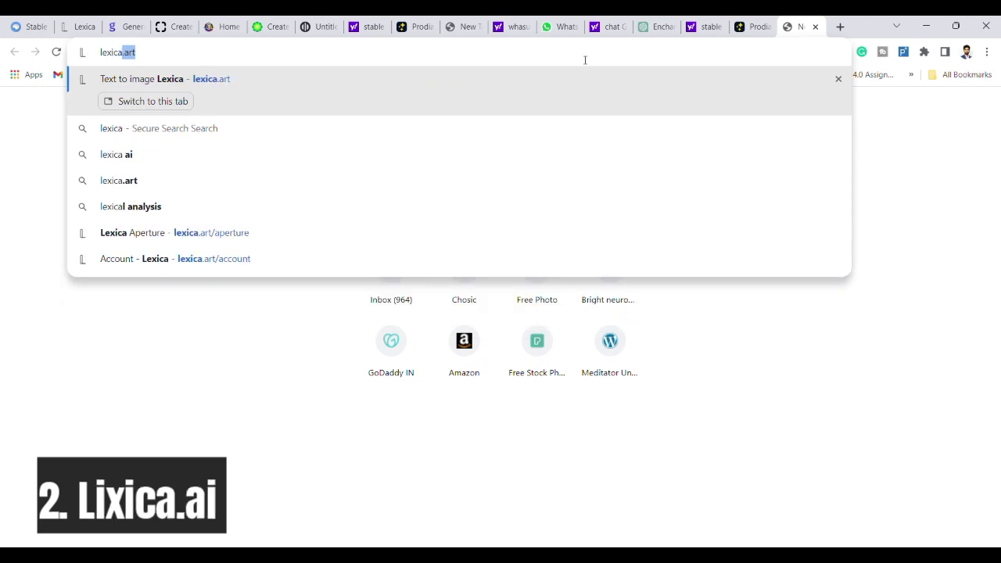
text(ai)
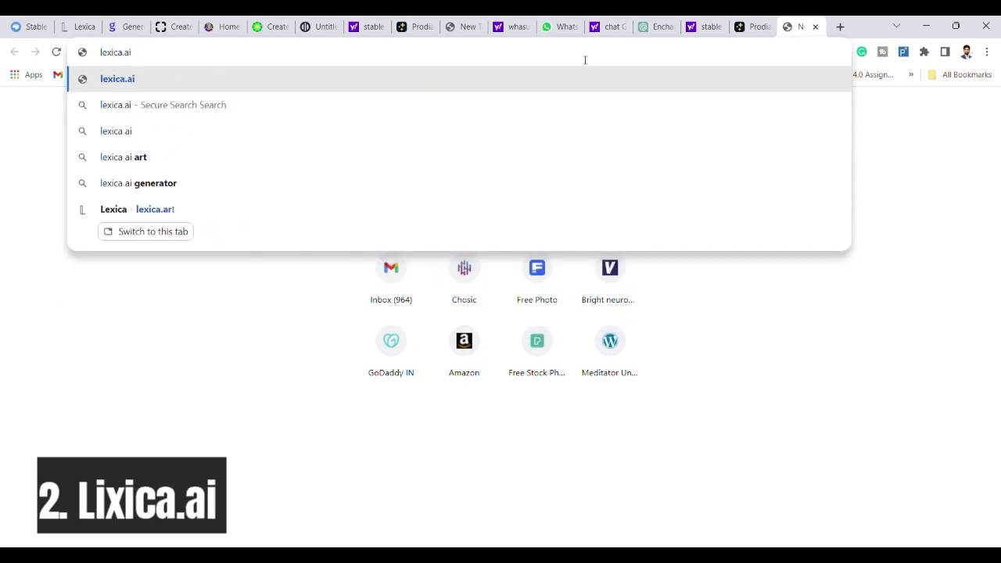
key(Return)
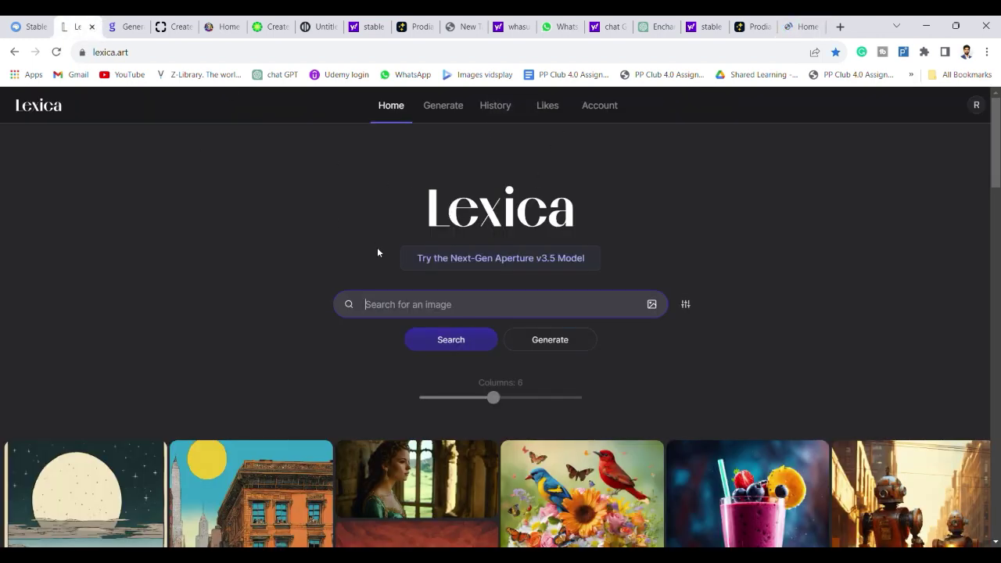
scroll(527, 257, down, 2)
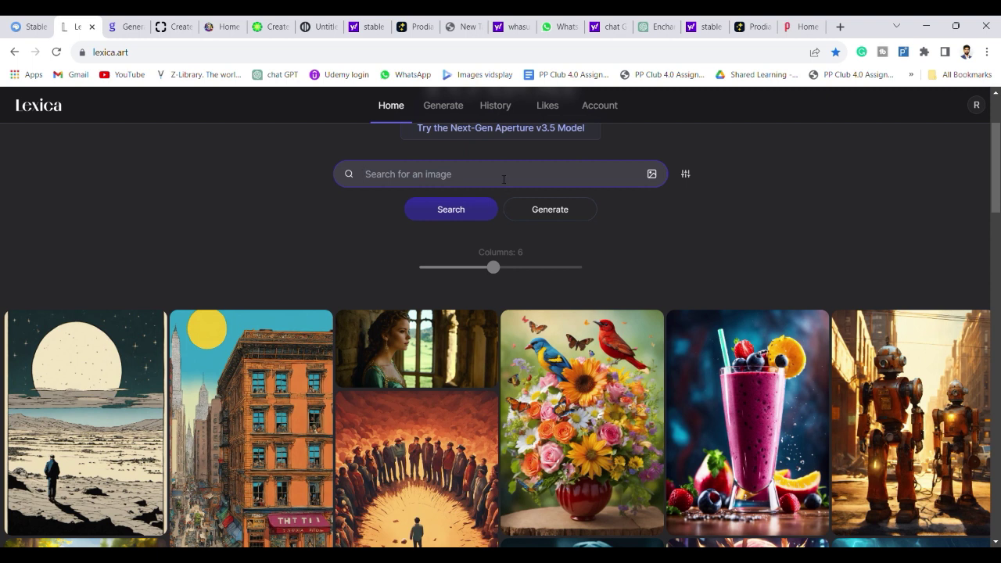
Search Lexica for the pasted enchanted-forest prompt and scroll through the resulting images.
key(ctrl+v)
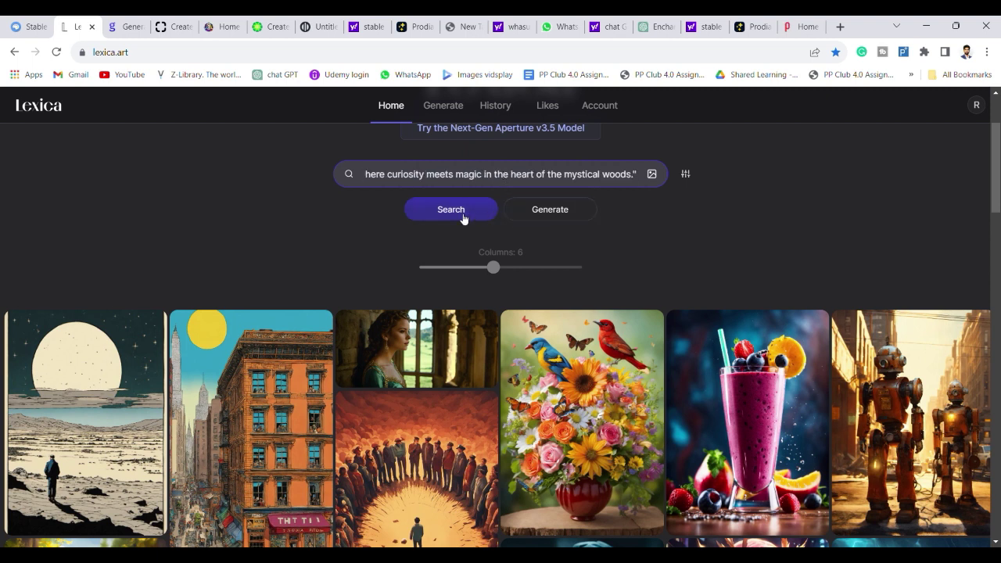
click(463, 218)
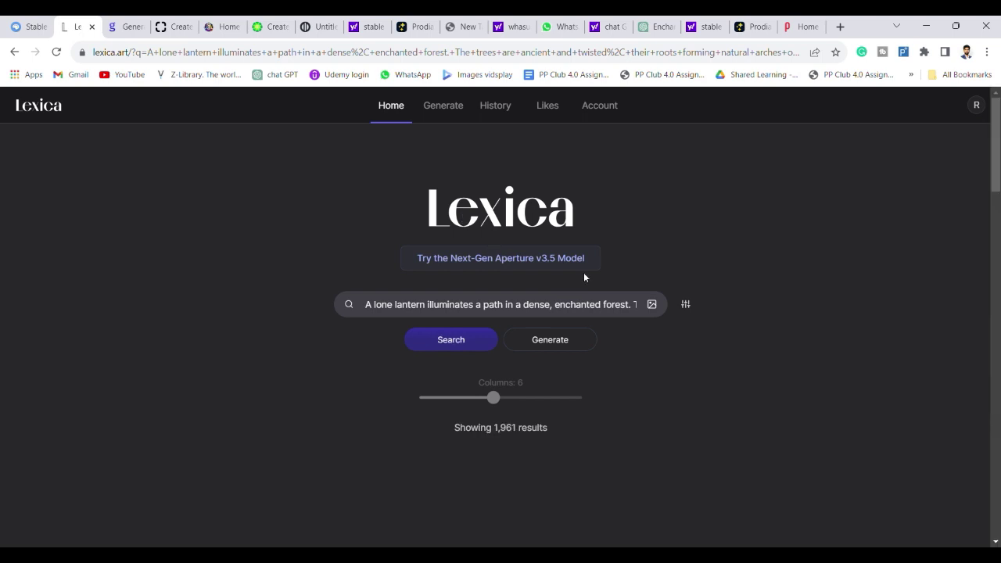
scroll(684, 270, down, 1)
scroll(684, 271, down, 1)
scroll(686, 274, down, 2)
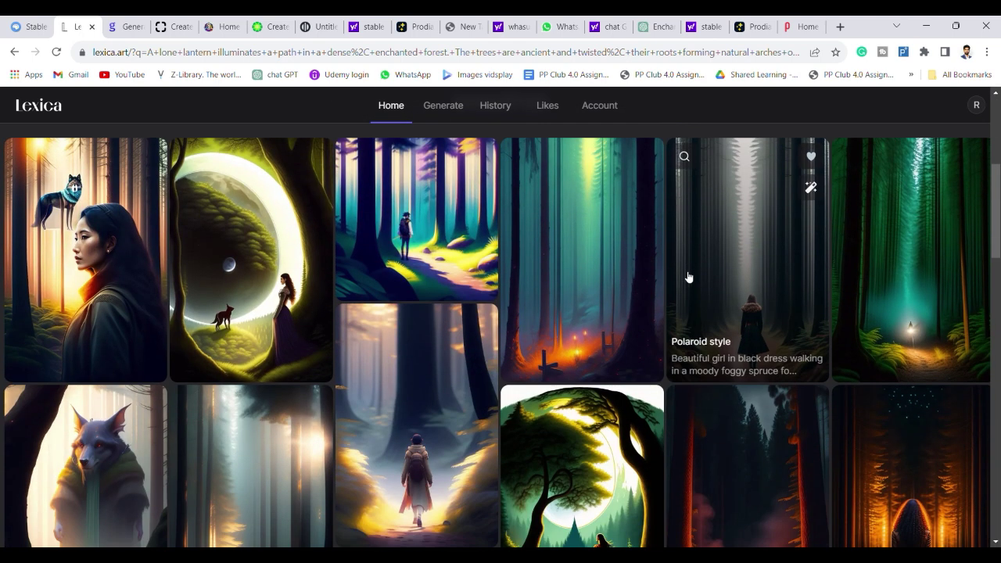
scroll(688, 276, down, 2)
scroll(570, 250, up, 1)
scroll(312, 251, up, 1)
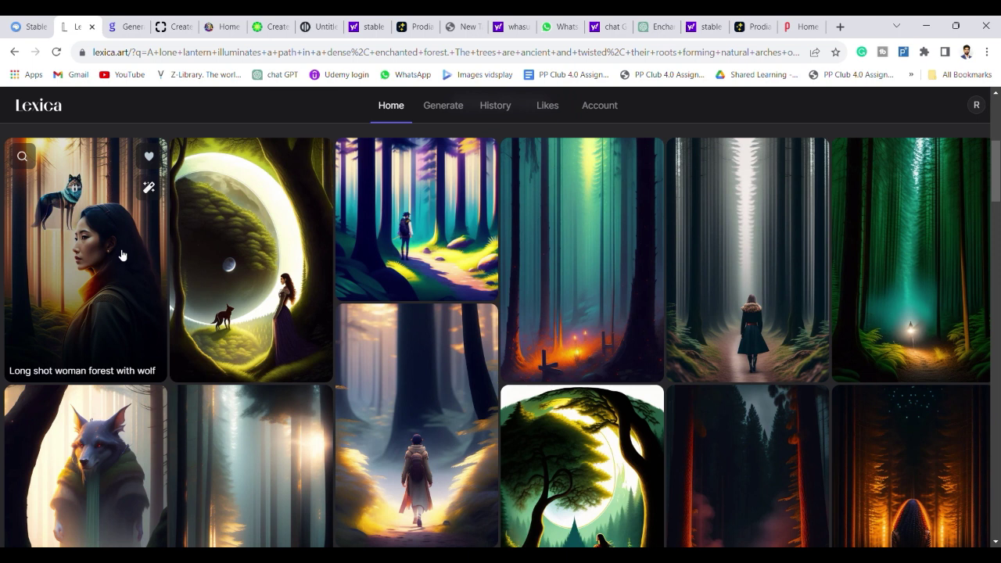
scroll(592, 241, down, 2)
Load getimg.ai in a new tab and open its text-to-image generator.
scroll(593, 241, down, 1)
key(ctrl+t)
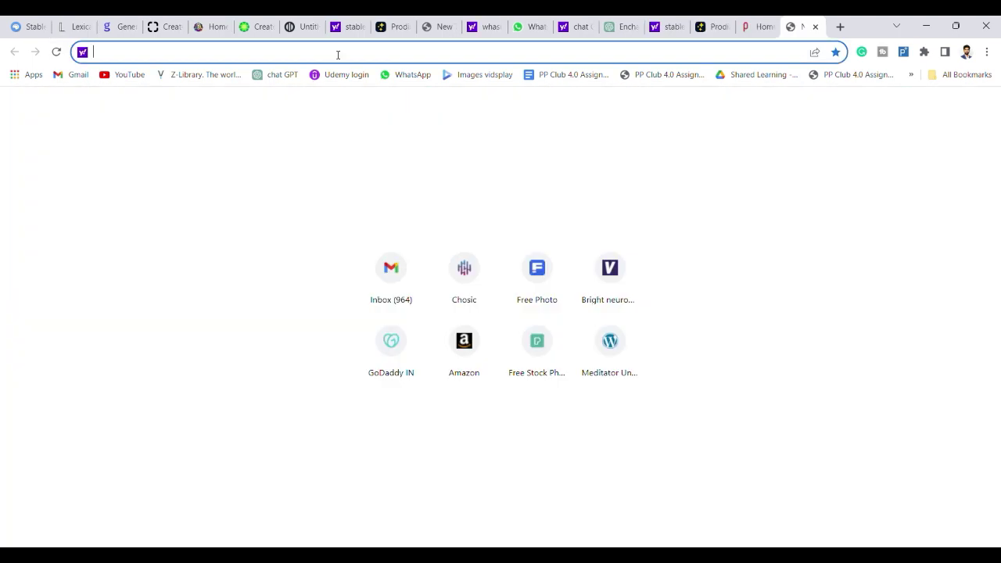
text(get)
key(Return)
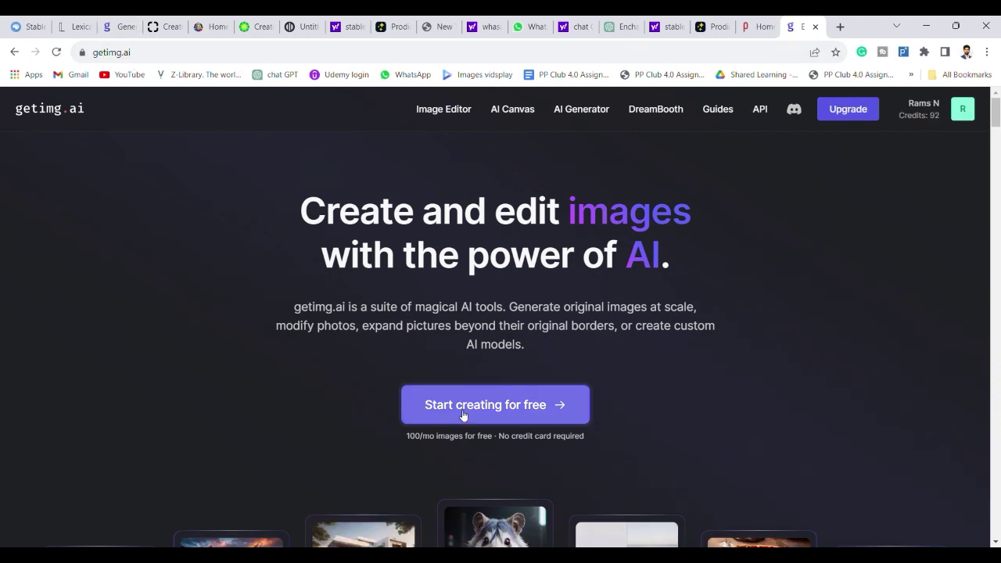
click(127, 28)
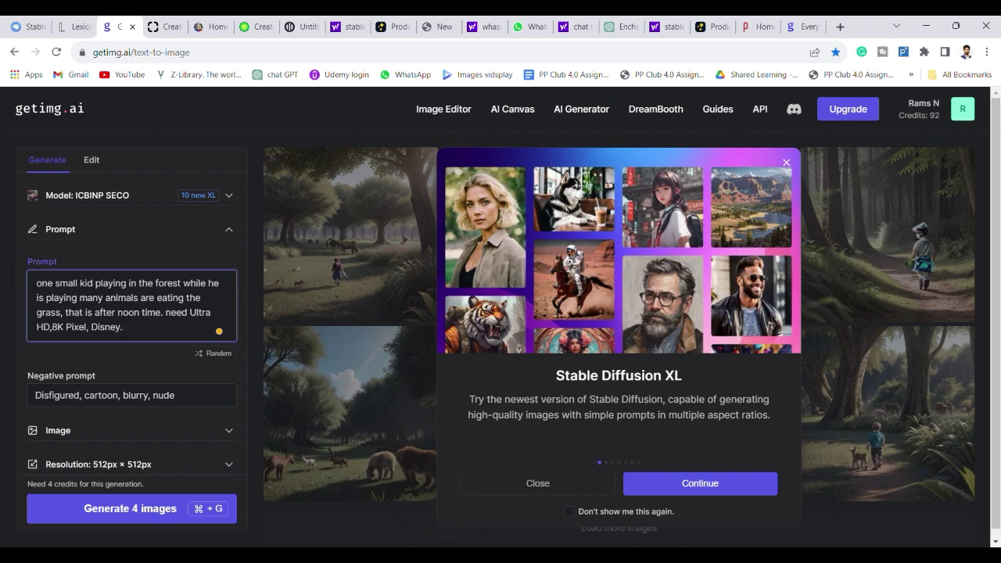
Generate four images from the kid-in-forest prompt and enlarge the third one.
click(136, 507)
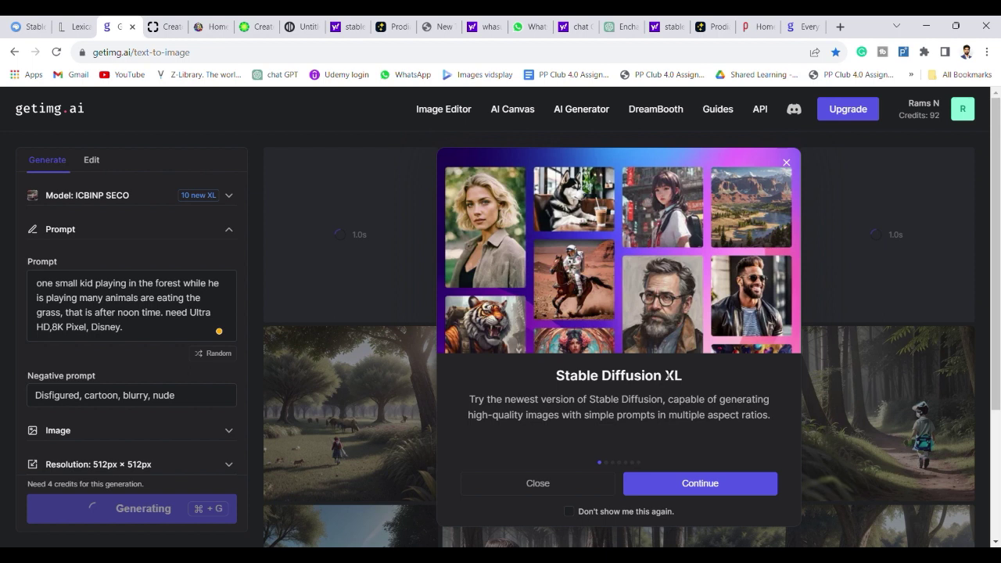
click(537, 484)
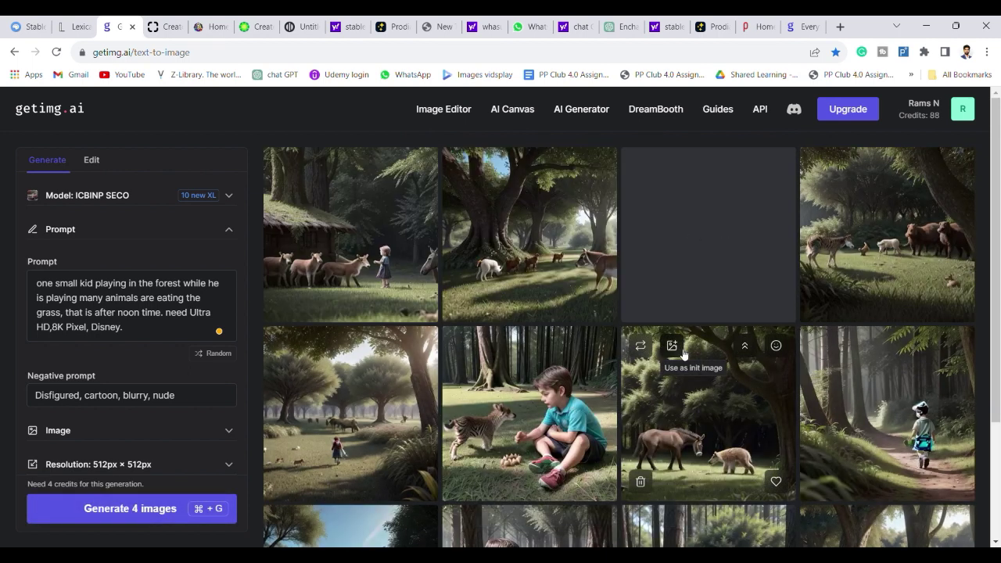
click(658, 276)
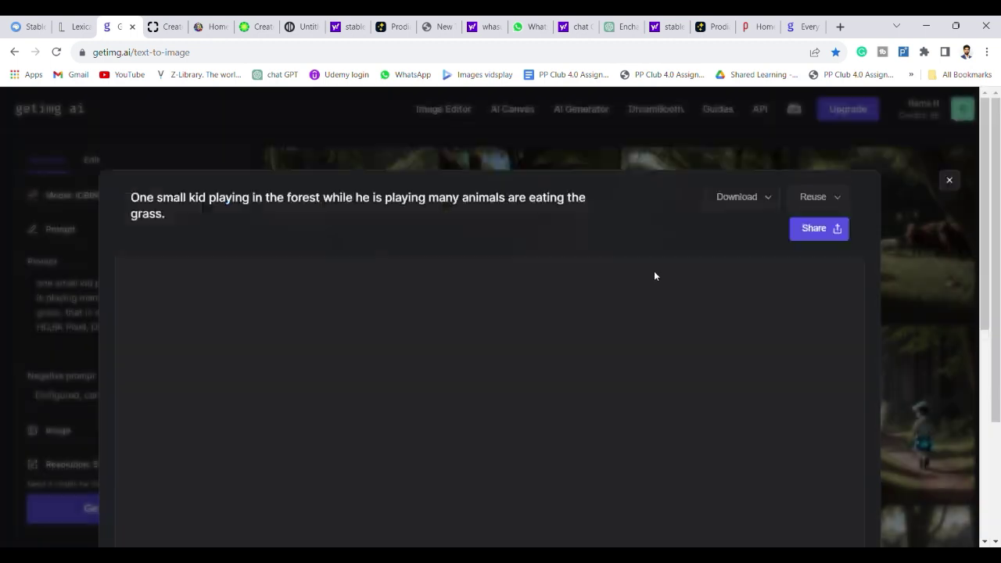
scroll(422, 368, down, 1)
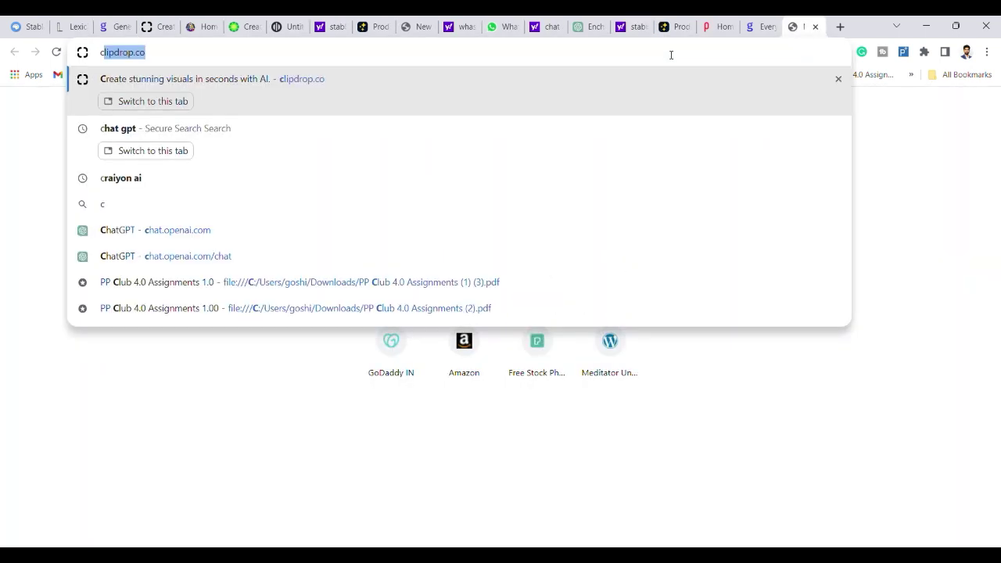
Load the Clipdrop website and scroll through its page.
text(lip)
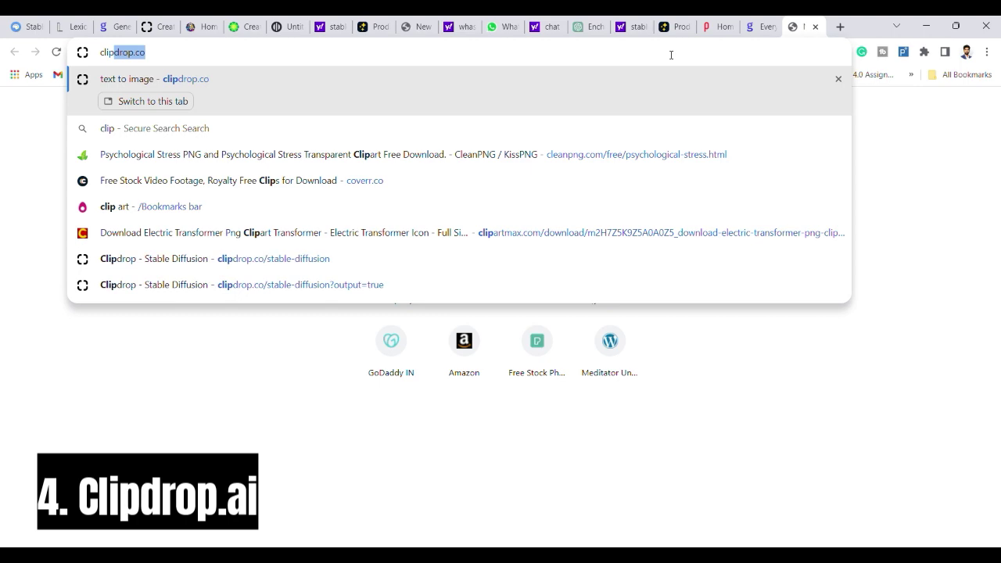
key(Return)
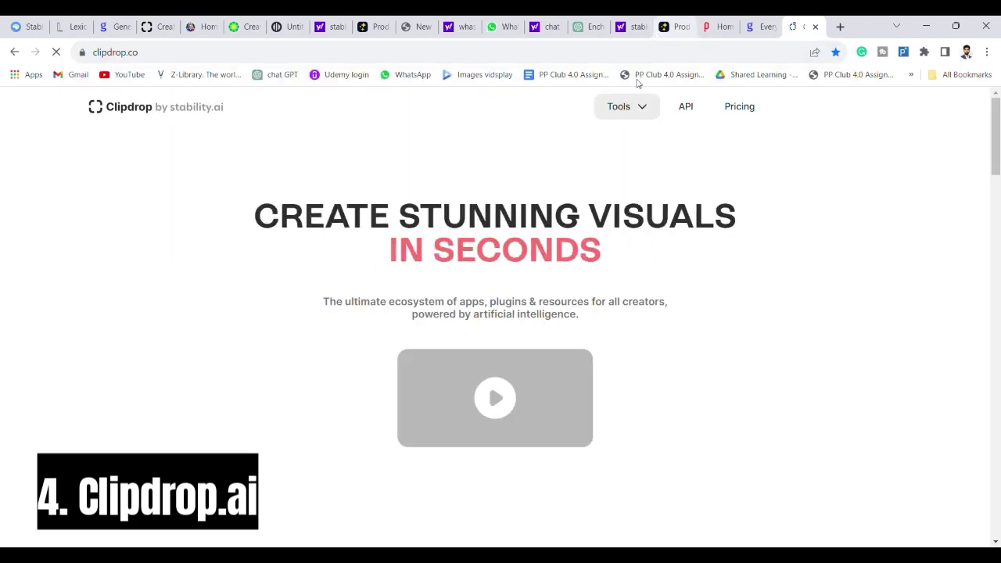
scroll(535, 363, down, 1)
scroll(531, 352, down, 2)
scroll(516, 313, down, 2)
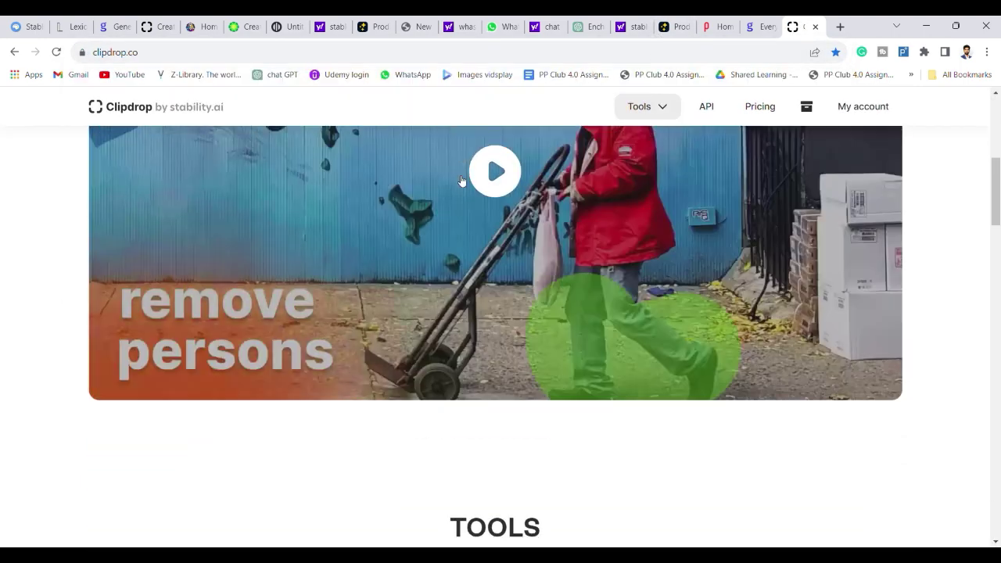
scroll(469, 193, up, 4)
scroll(469, 195, down, 4)
scroll(368, 326, down, 2)
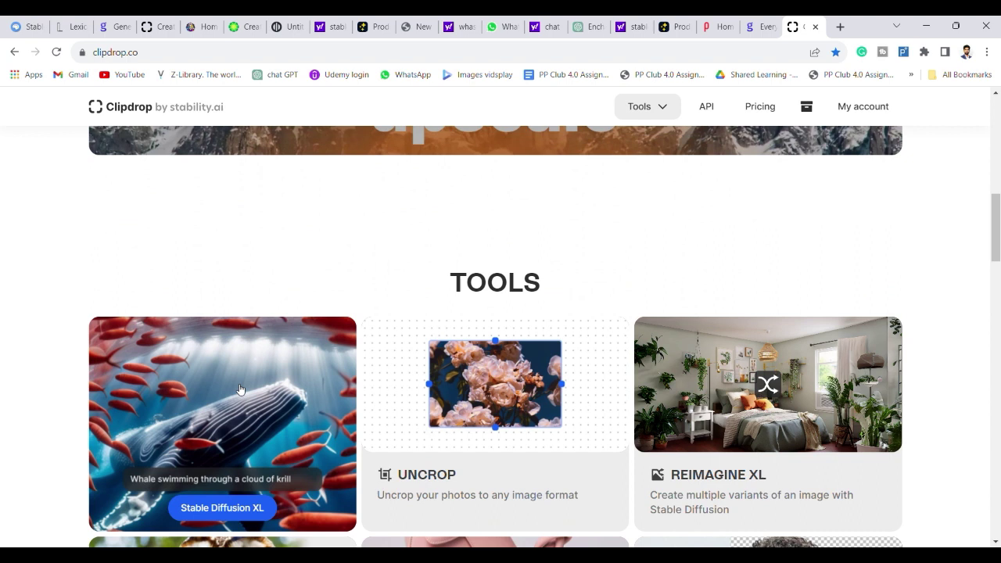
scroll(284, 348, down, 1)
scroll(273, 375, up, 2)
In Clipdrop's Stable Diffusion XL, generate the pasted forest prompt with the Cinematic style.
key(ctrl+4)
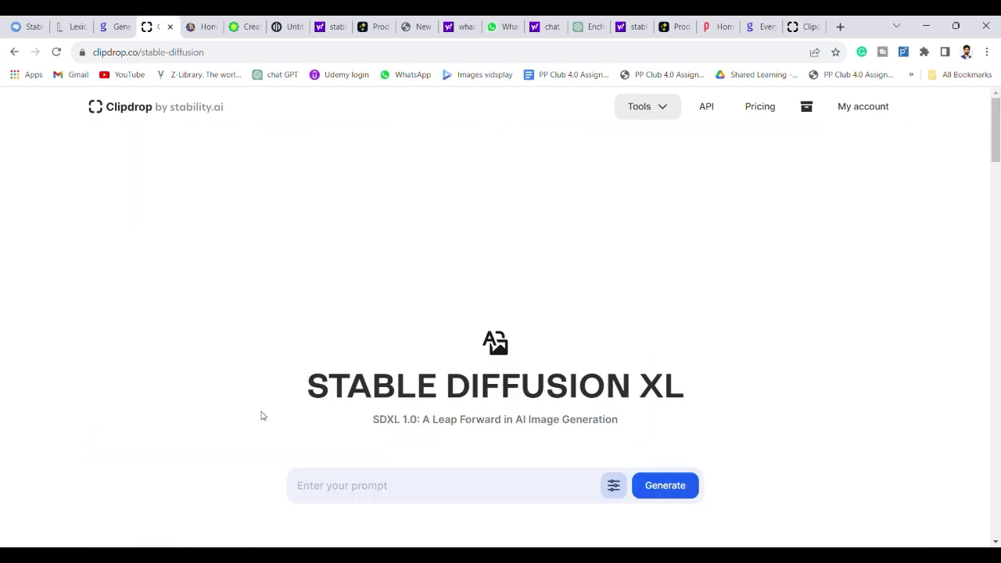
scroll(500, 376, down, 1)
key(ctrl+v)
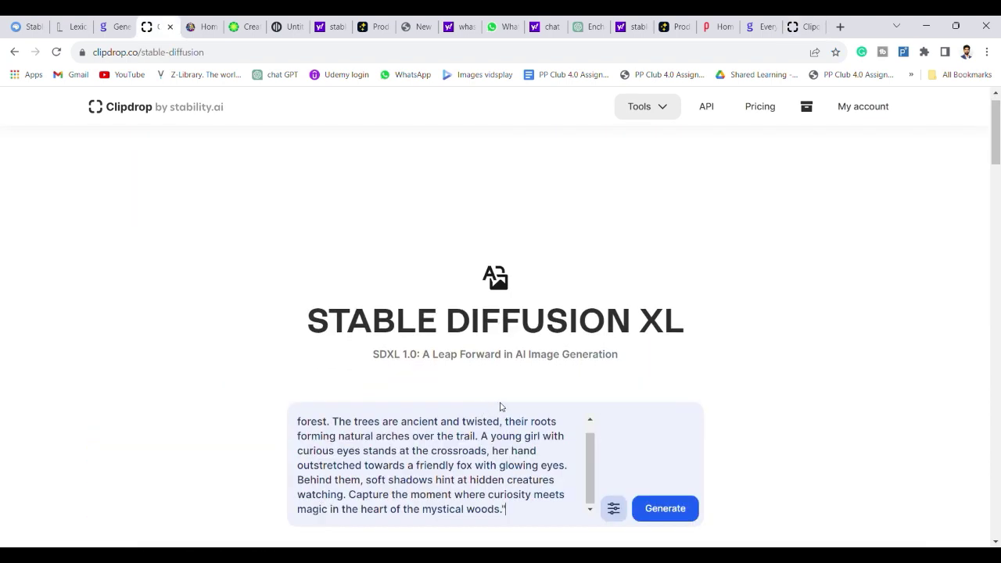
scroll(594, 391, down, 2)
click(613, 377)
scroll(480, 459, down, 1)
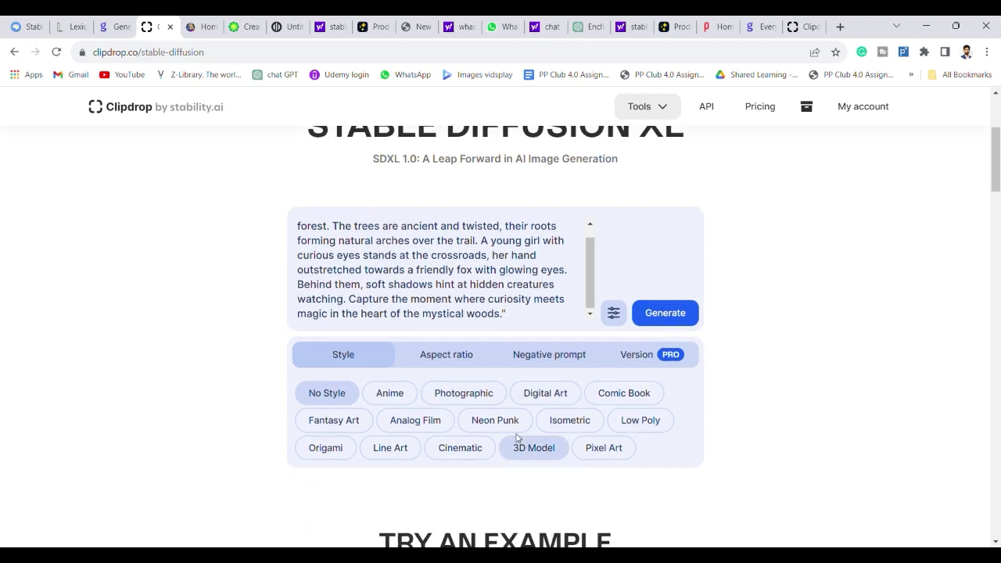
click(460, 447)
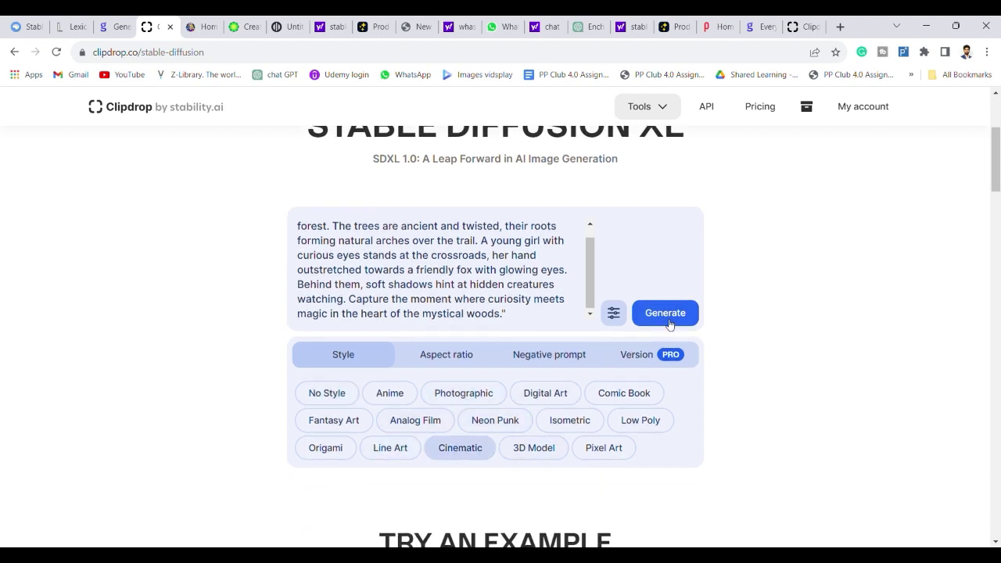
click(665, 313)
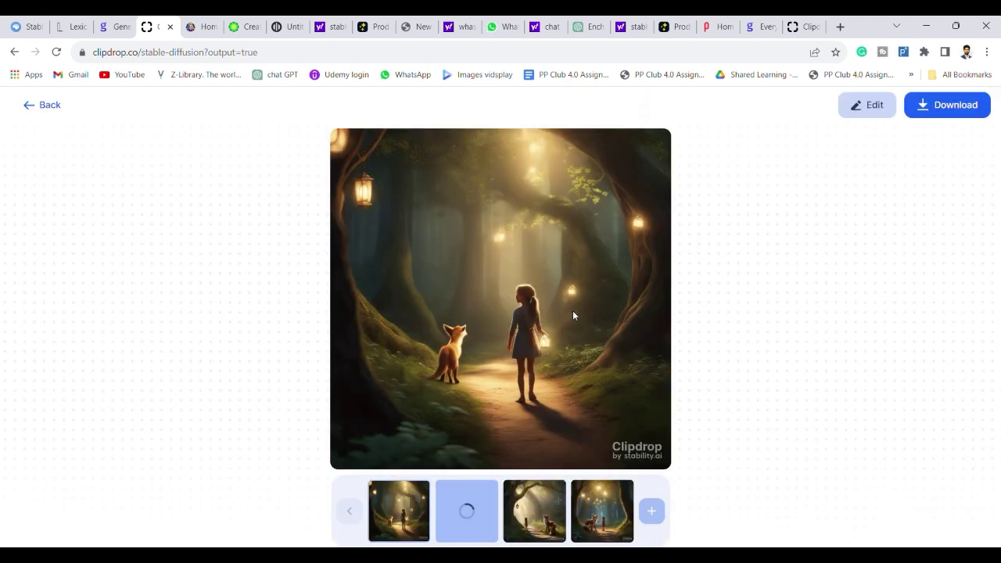
Preview each of the four generated images and download the girl-with-lantern-and-fox one.
click(486, 509)
click(516, 516)
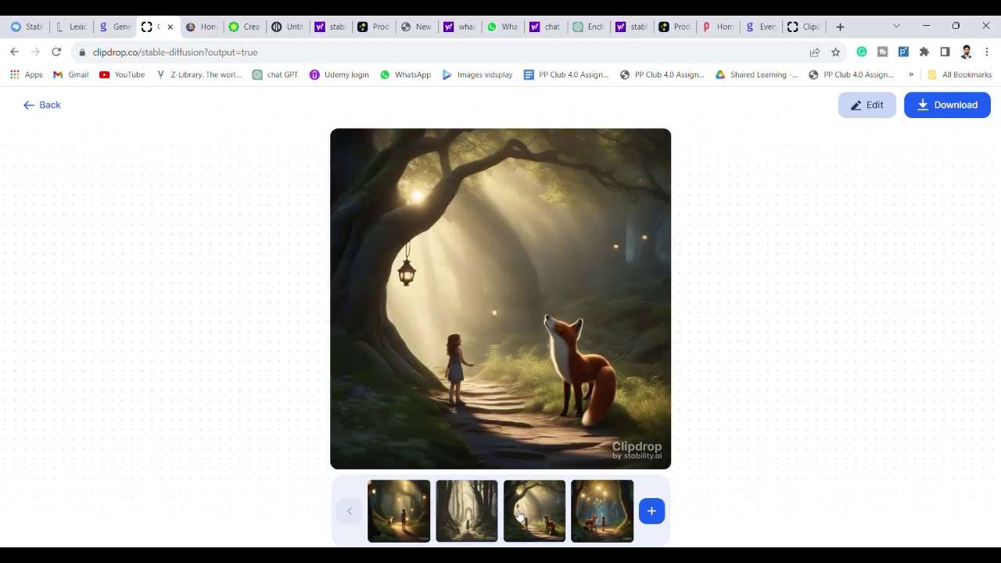
click(597, 515)
click(414, 516)
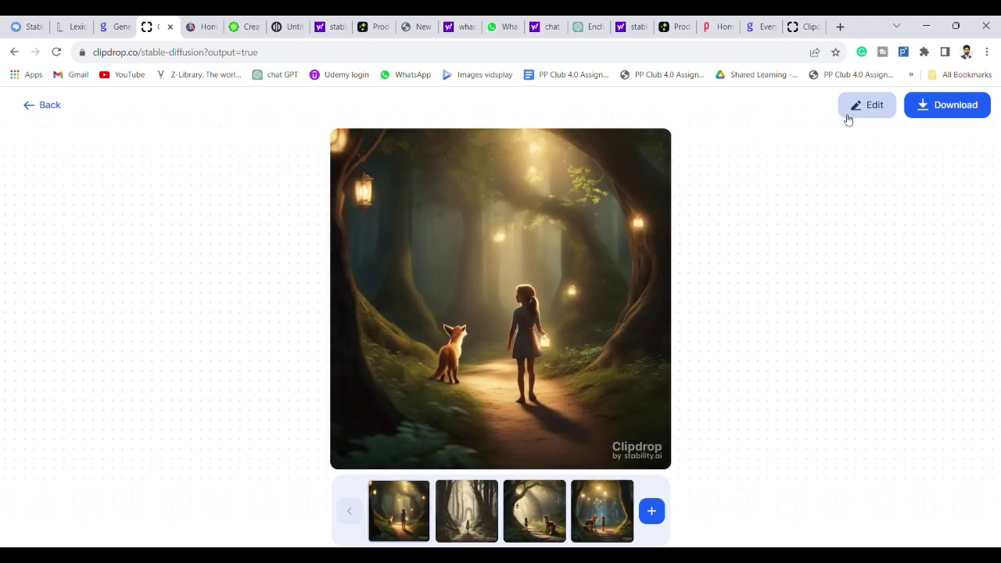
click(942, 106)
click(462, 500)
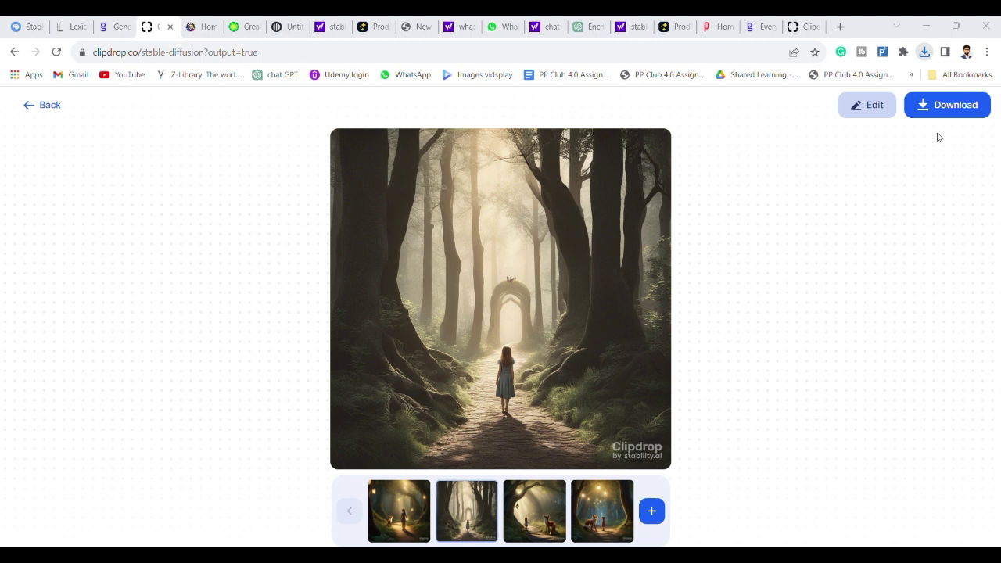
Load leonardo.ai in a new tab, dismiss the Elements popup, and scroll the home dashboard.
key(ctrl+t)
text(leon)
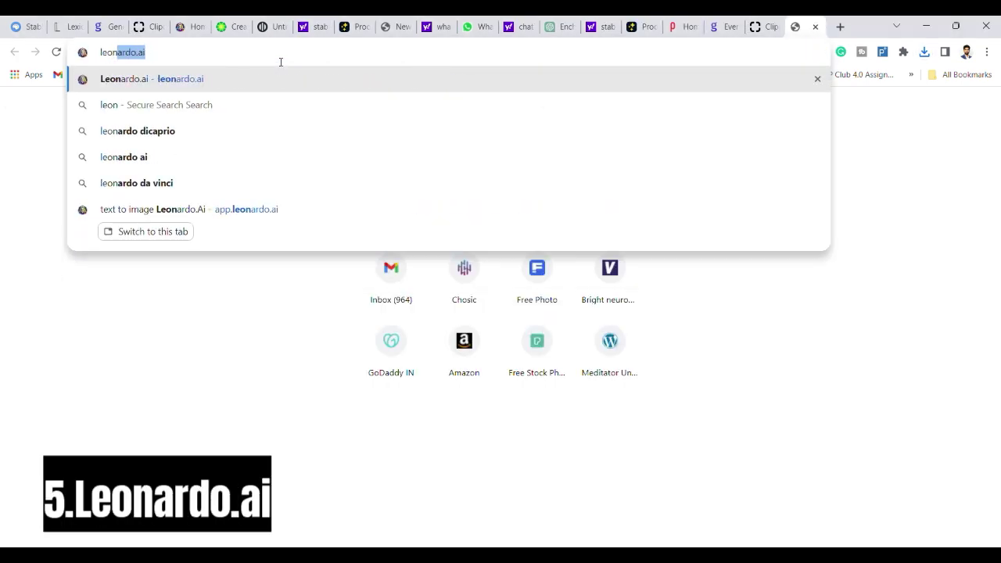
key(Return)
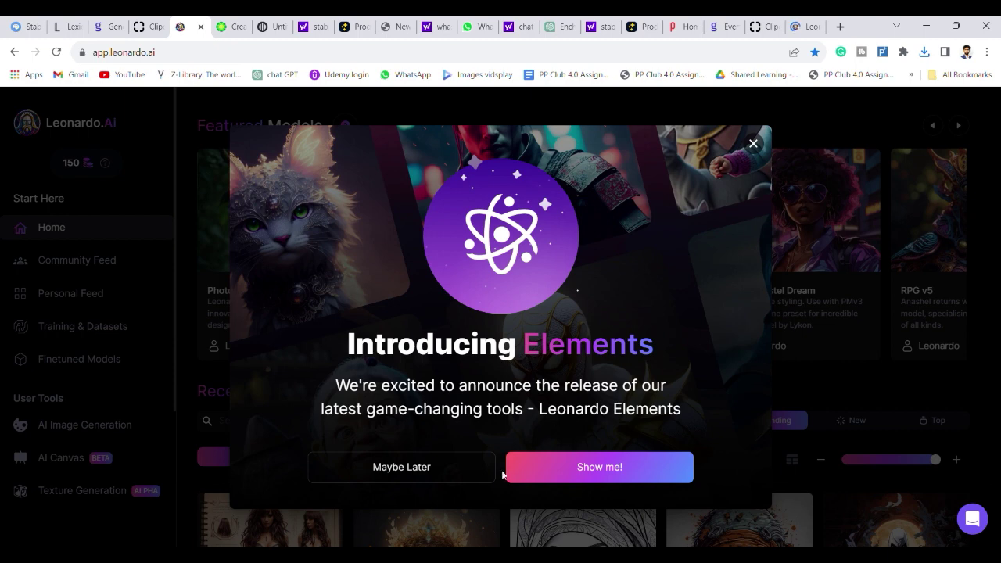
click(431, 469)
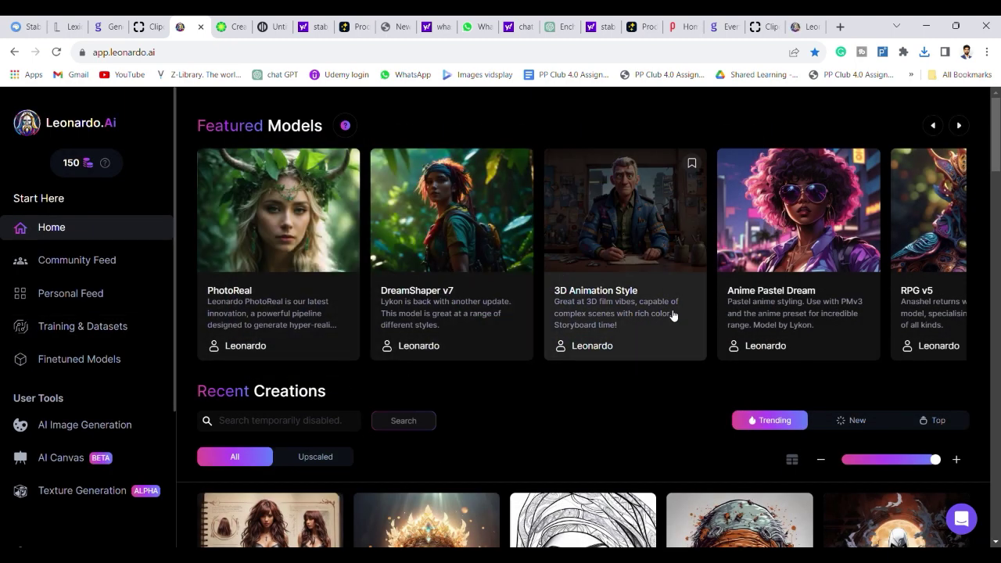
scroll(436, 265, down, 2)
scroll(437, 267, up, 2)
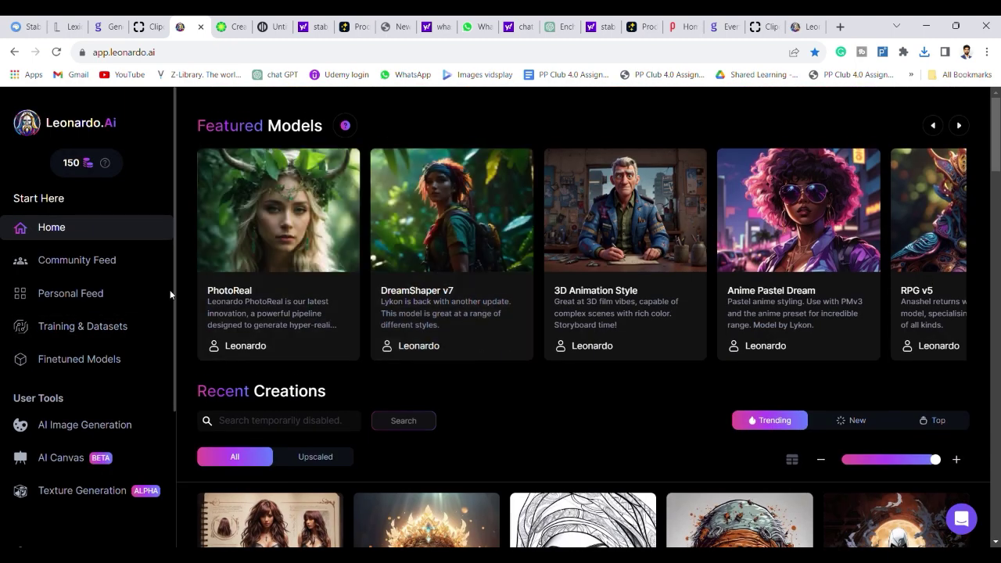
scroll(78, 333, down, 1)
scroll(109, 348, down, 1)
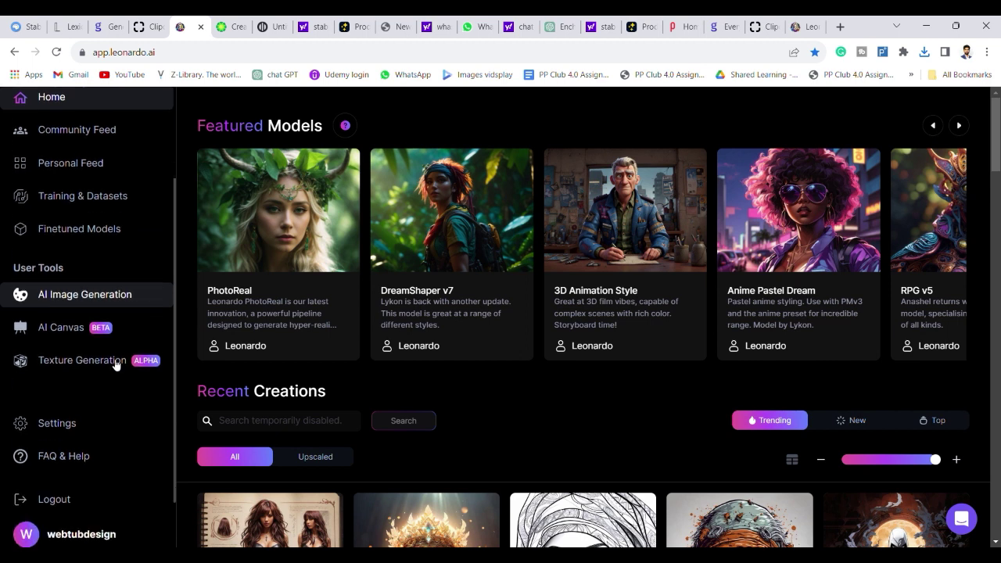
Open Leonardo.Ai's AI Image Generation tool and dismiss the tutorial and Alchemy popups.
click(117, 295)
click(582, 493)
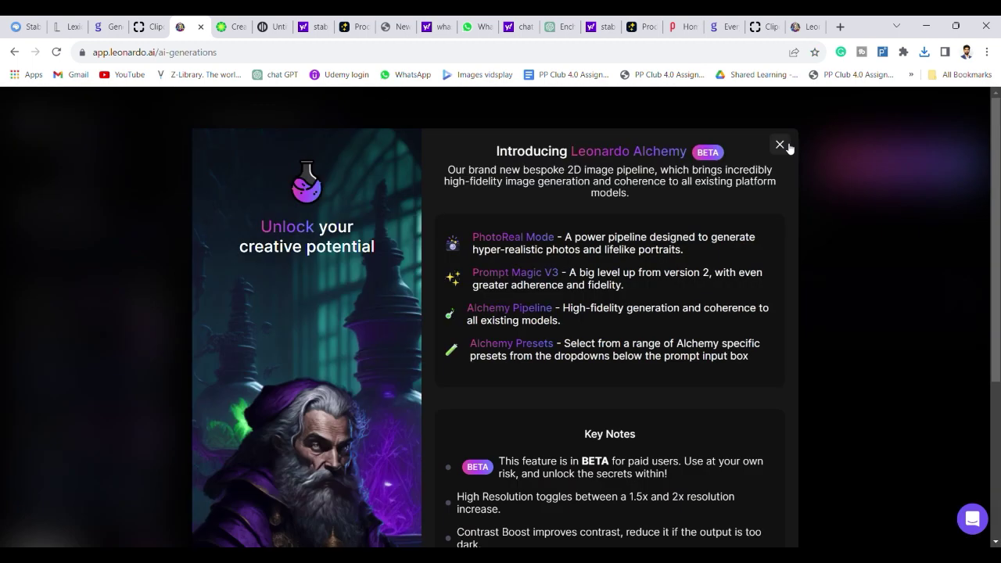
click(780, 146)
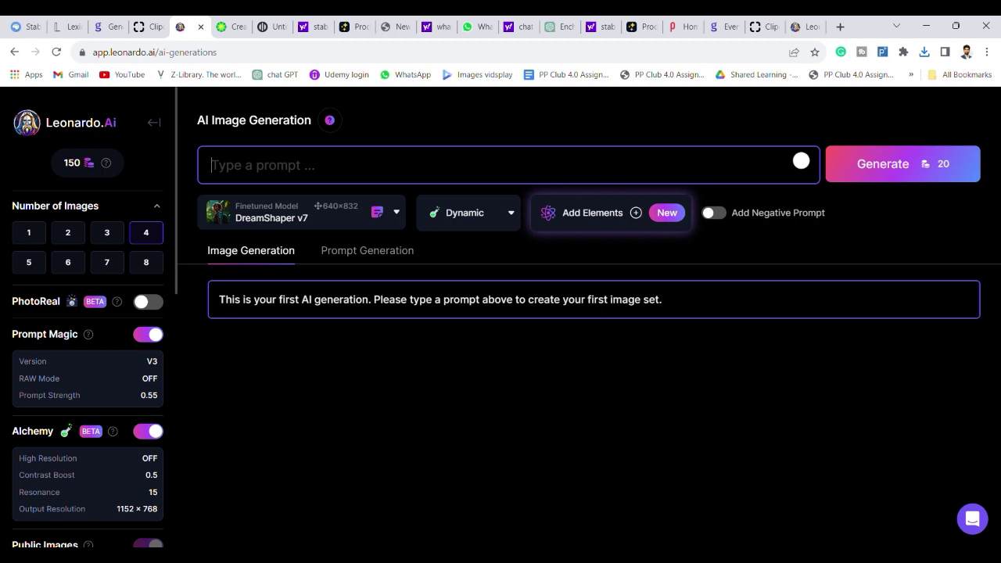
Generate images from the pasted forest prompt and view the first one full size.
text(A lone lantern illuminates a path in a dense, enchanted forest. The trees are ancient and twisted, their roots forming natural arches over the trail. A young girl with curious eyes stands at the crossroads, her hand outstretched towards a friendly fox with glowing eyes. Behind them, soft shadows hint at hidden creatures watching. Capture the moment where curiosity meets magic in the heart of the mystical woods.")
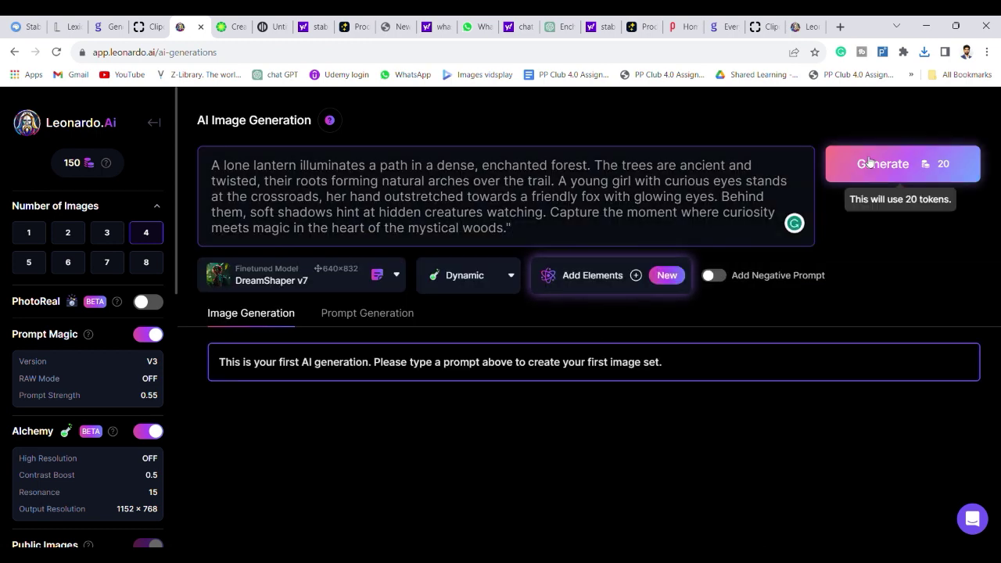
click(852, 166)
scroll(500, 308, down, 3)
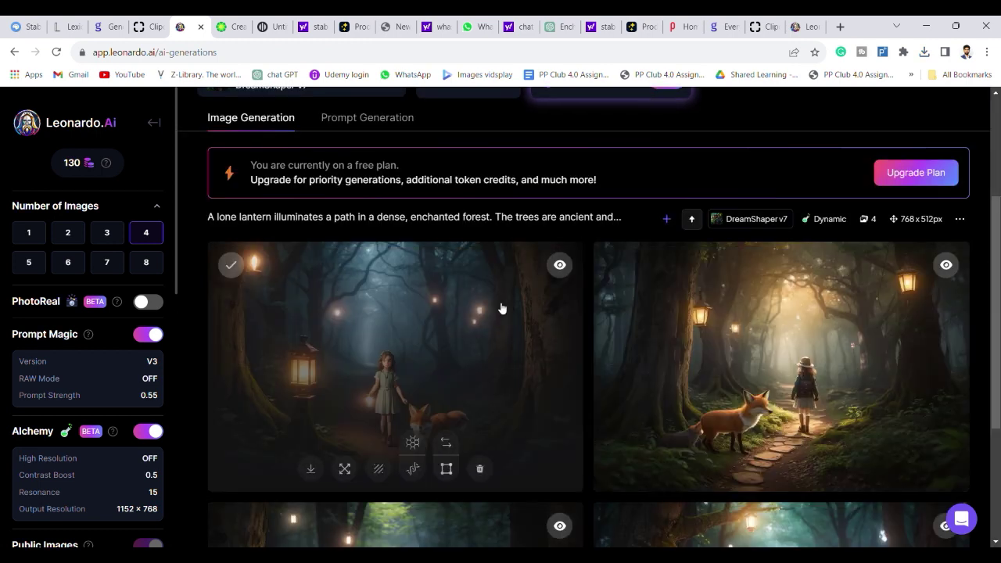
click(419, 362)
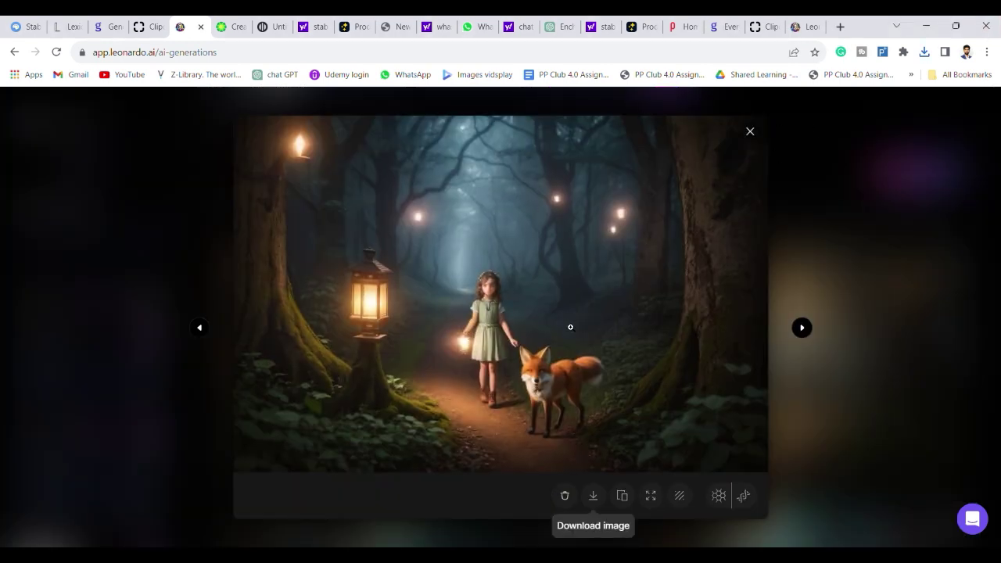
click(750, 133)
Search the web for 'bluewillow' in a new tab and open the BlueWillow result.
scroll(560, 346, down, 2)
key(ctrl+t)
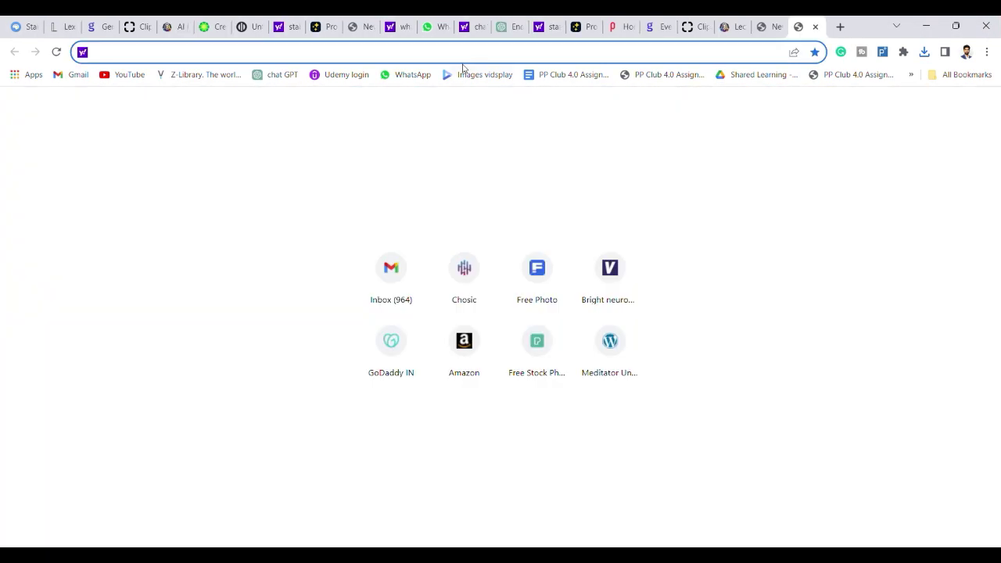
text(bluewillow)
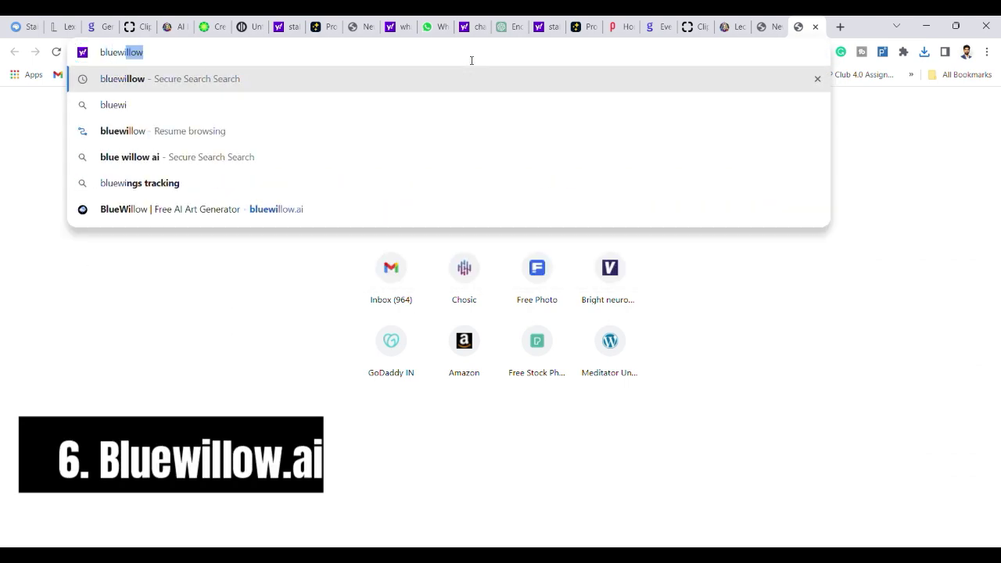
key(Return)
click(249, 219)
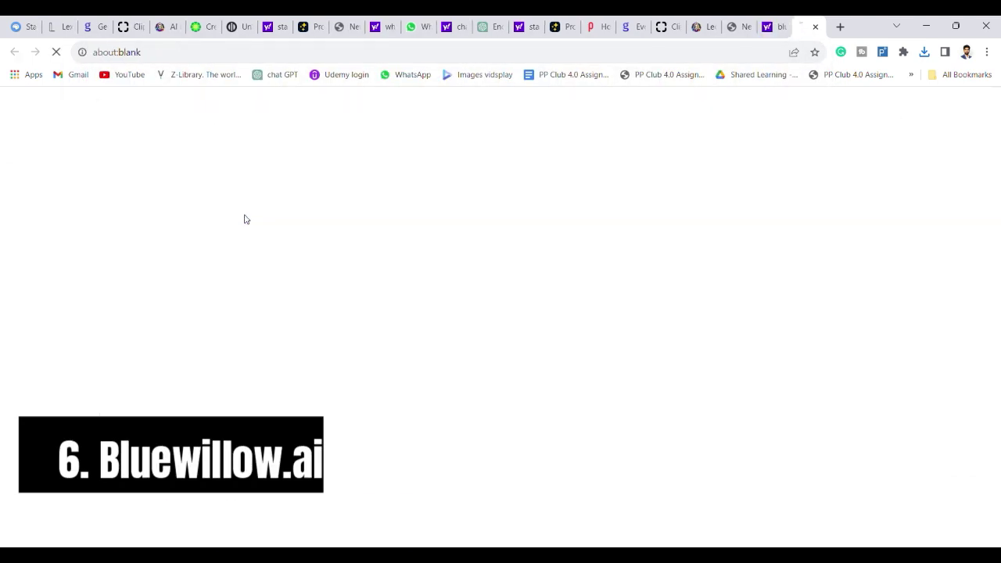
In LimeWire's image studio, paste the forest description as the prompt and generate an image.
click(201, 28)
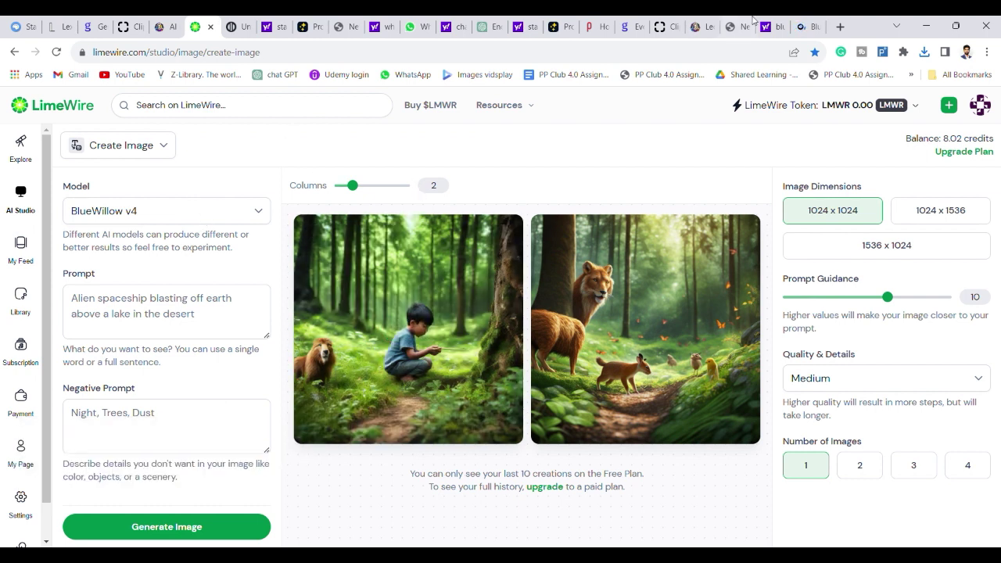
click(325, 113)
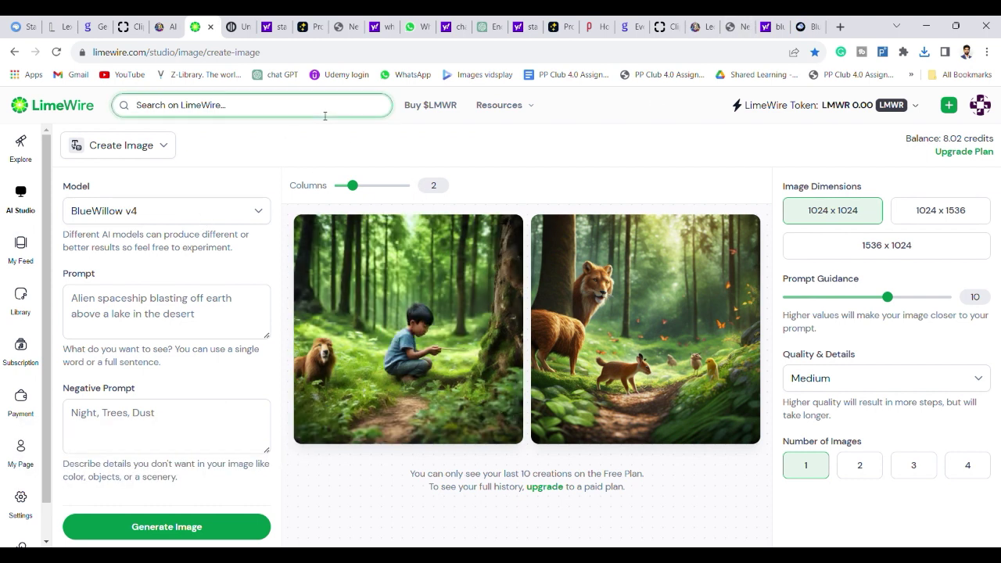
click(190, 270)
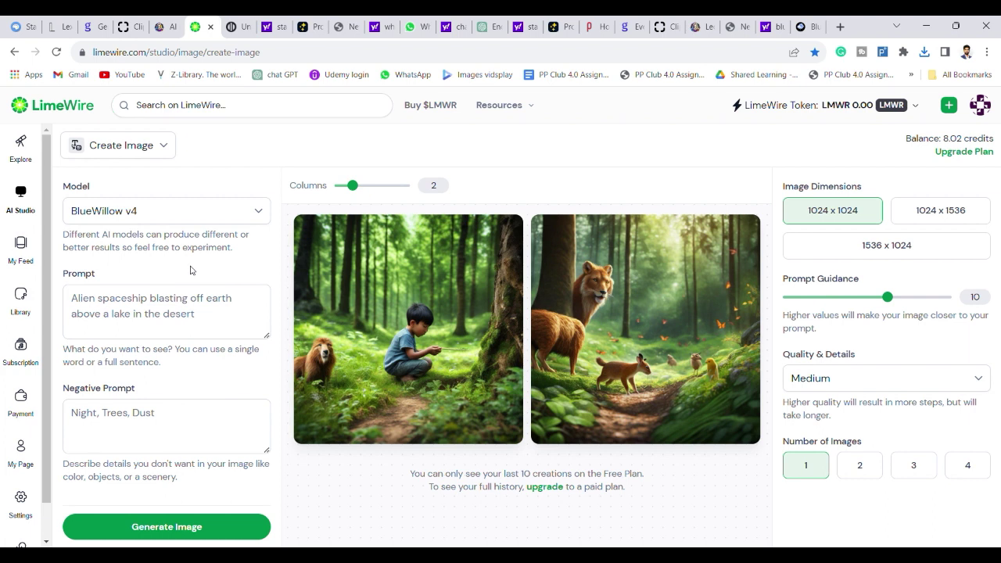
click(189, 323)
key(ctrl+v)
click(162, 520)
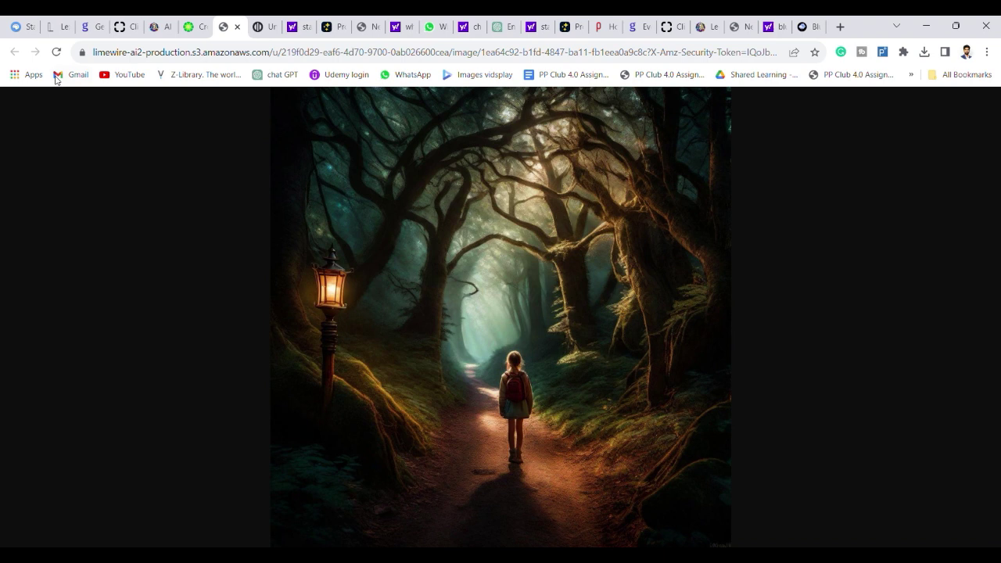
Open playgroundai.com/canvas in a new tab using the 'Pl' address-bar suggestion.
key(ctrl+t)
text(Pl)
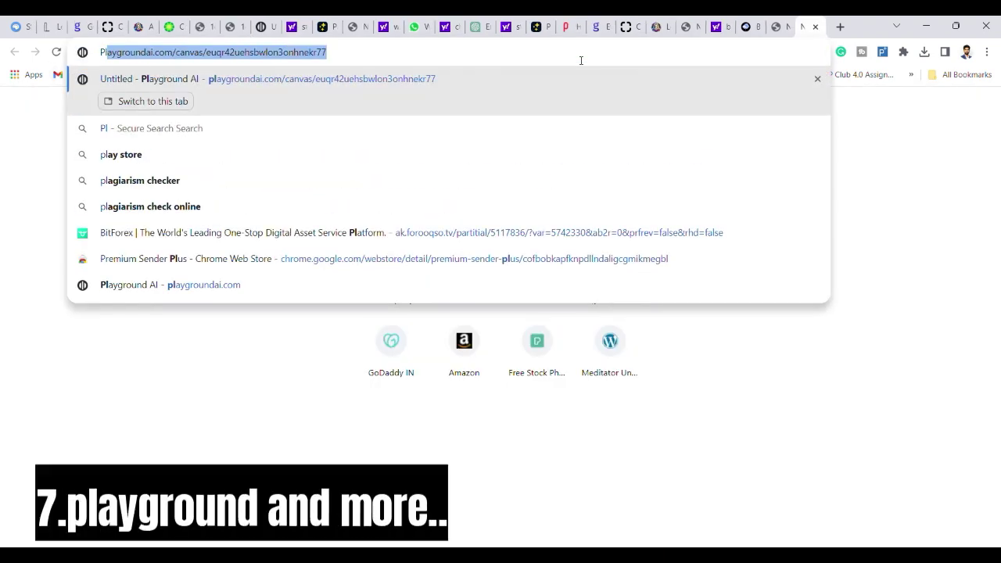
key(Return)
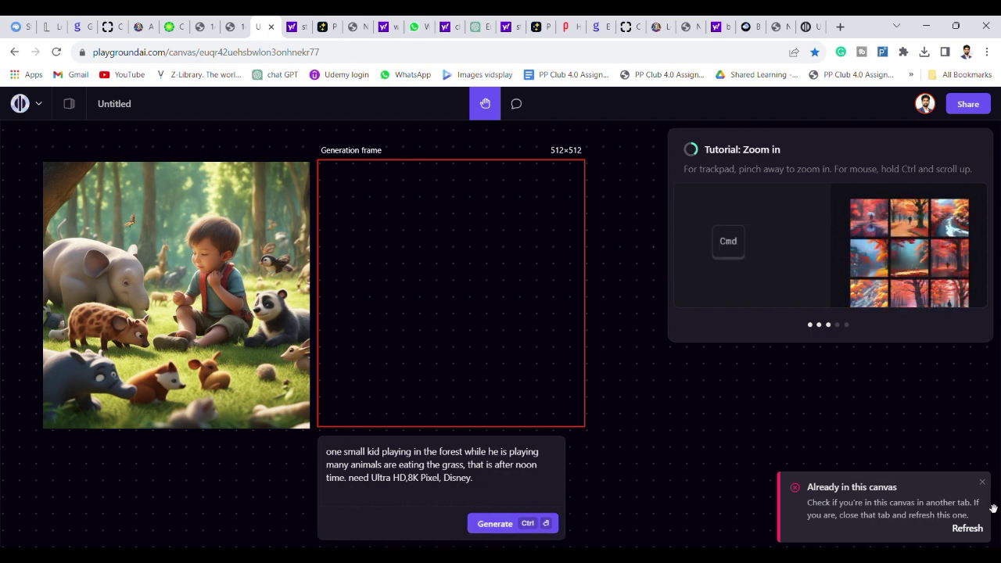
Replace the canvas prompt with the kid-playing-with-ball forest text (UltraHD, 8k) and skip the zoom tip.
click(983, 484)
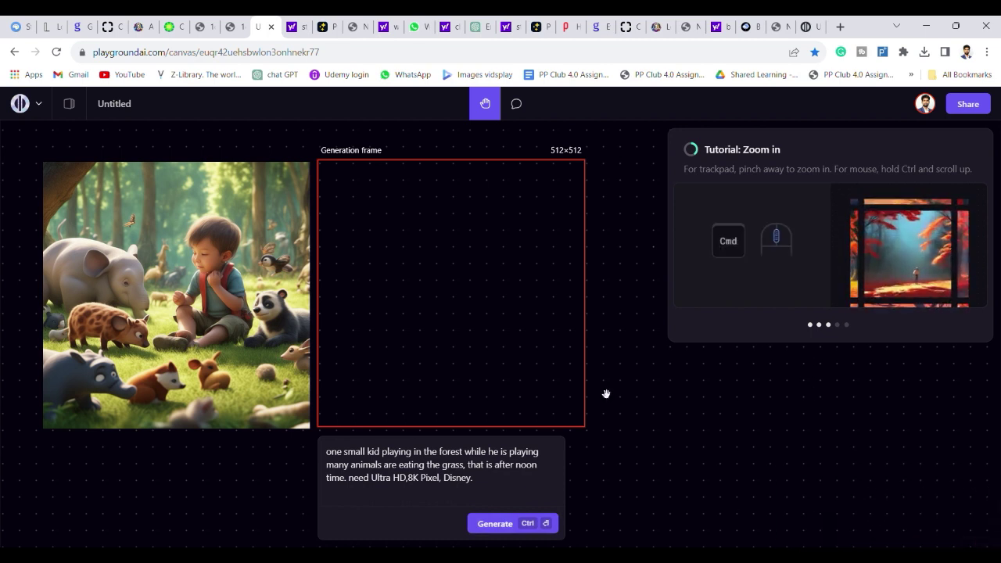
key(ctrl+a)
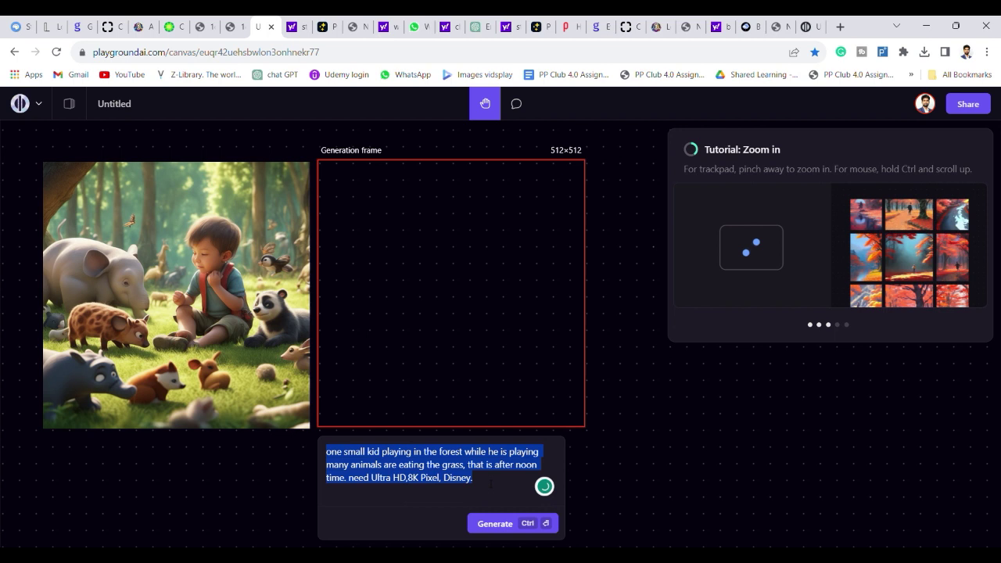
text(A kid playing games in the forest with ball while he is playing animals are eating grass.UltraHD,8k)
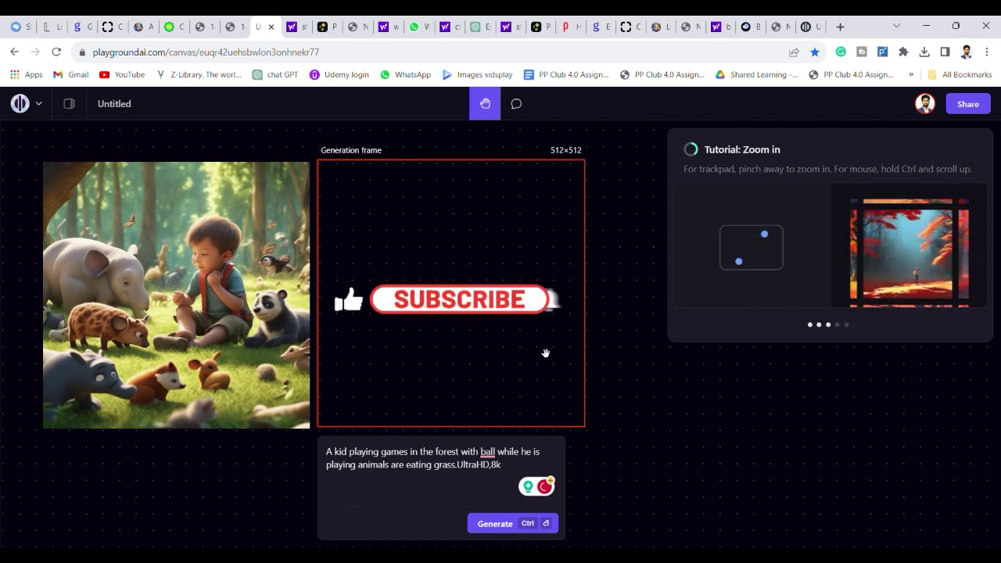
ctrl+scroll(545, 353, up, 3)
ctrl+scroll(546, 353, down, 4)
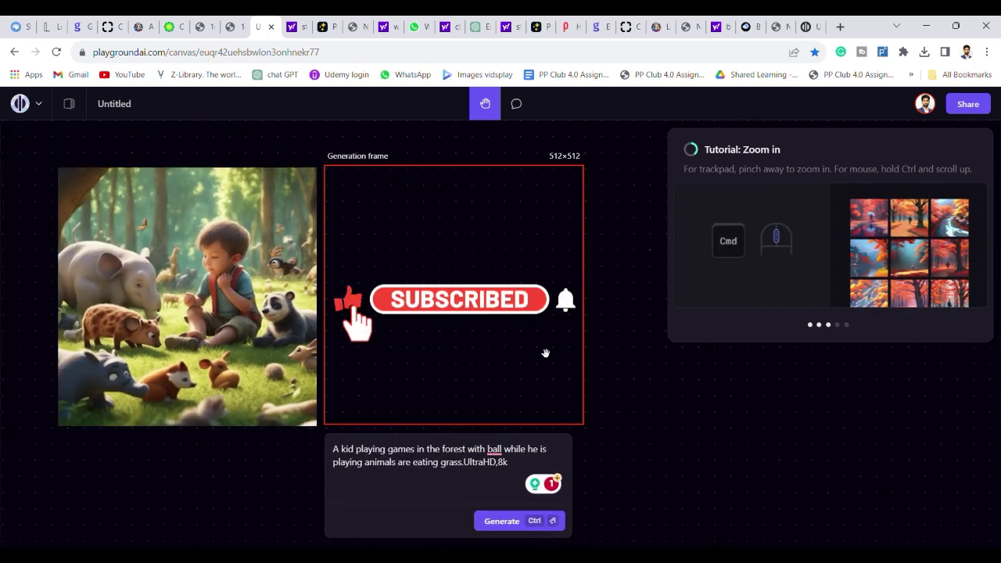
click(832, 327)
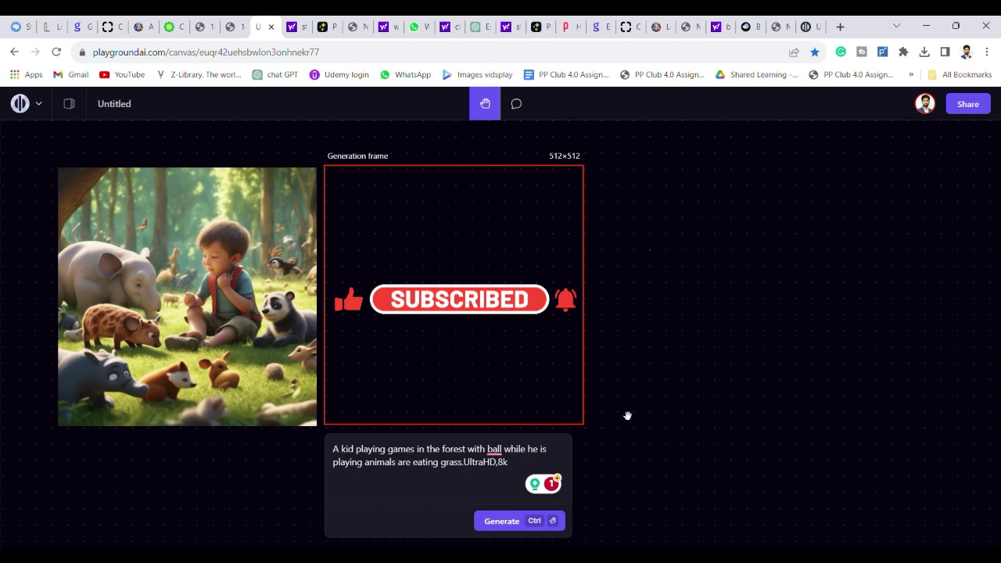
ctrl+scroll(537, 396, up, 2)
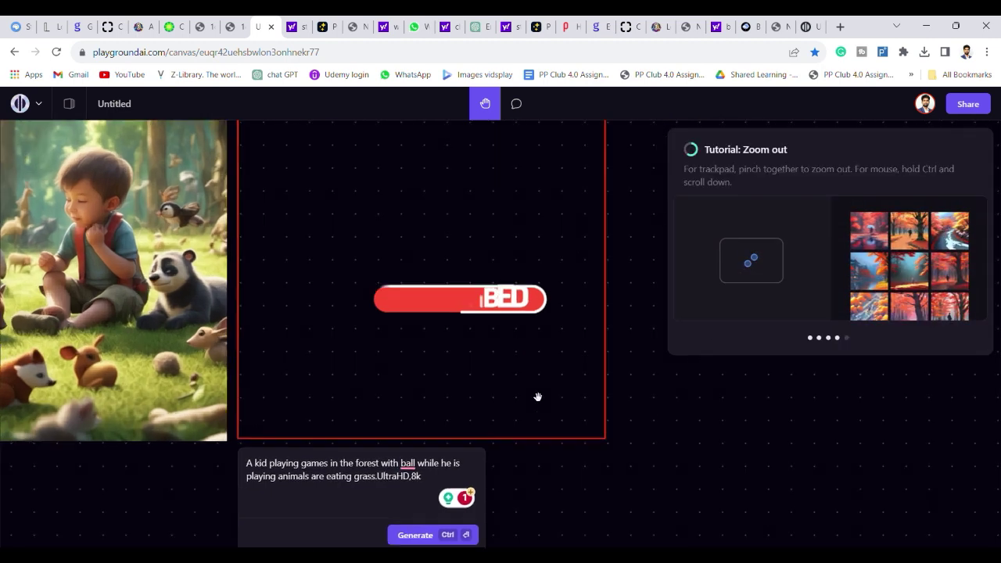